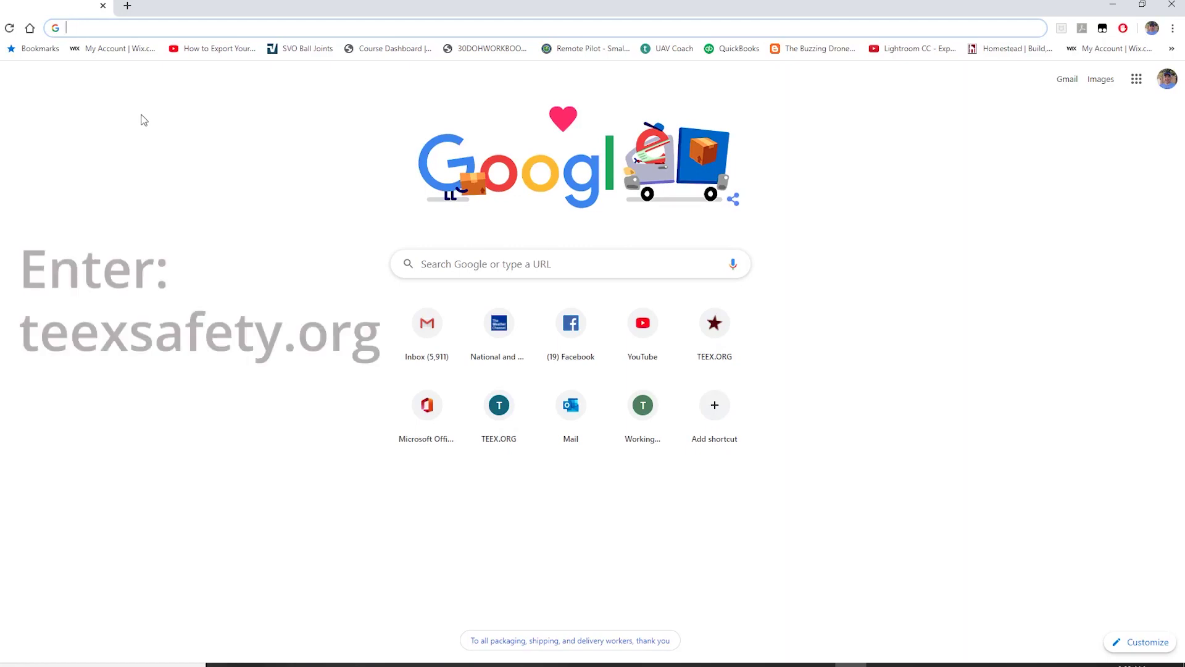
# Begin entering the teexsafety.org address in the Chrome address bar
pyautogui.write('tee')
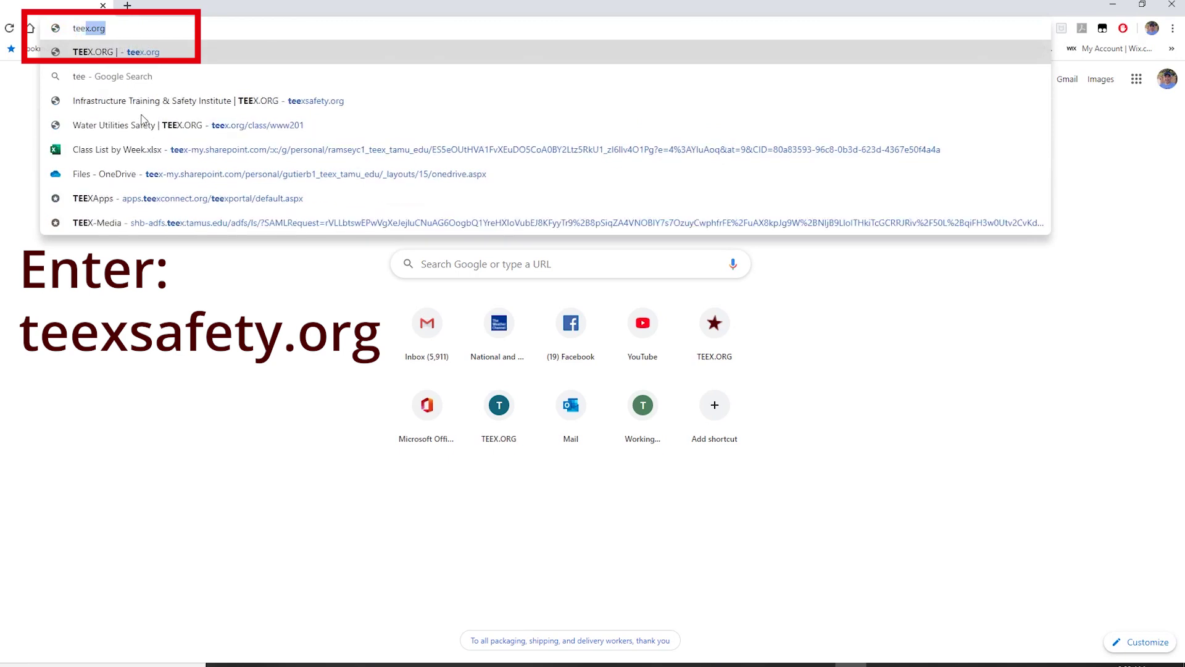
pyautogui.write('x')
pyautogui.write('structure-and-safety/')
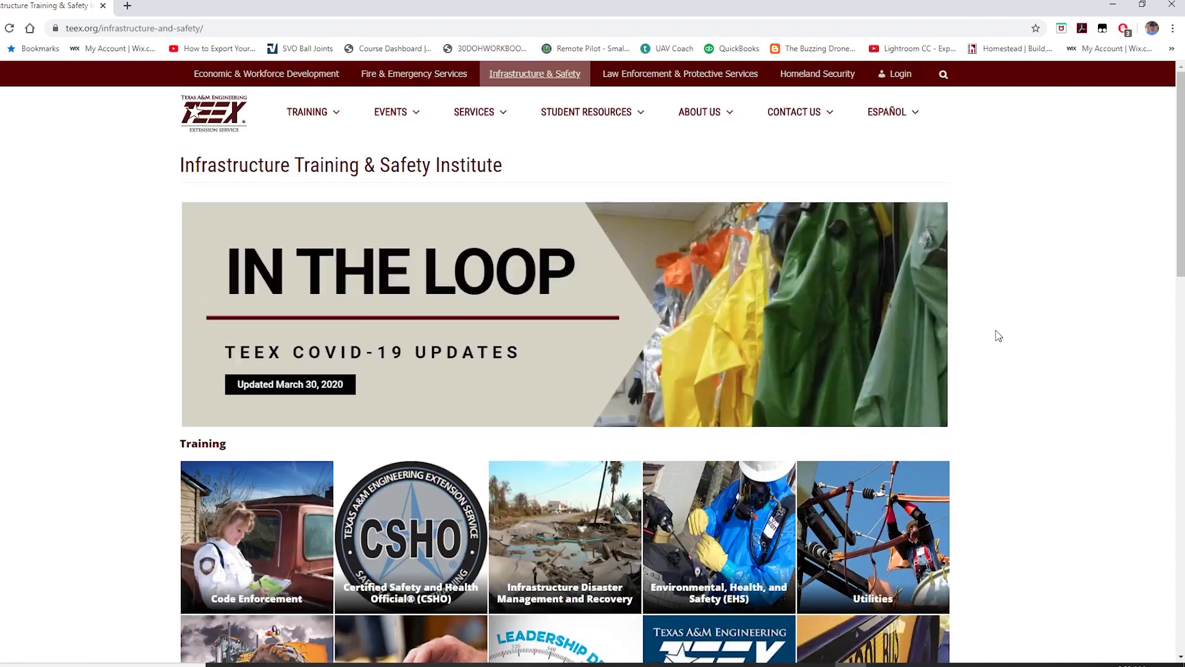
# Go from Infrastructure & Safety via the Online tile to Live Online Instructor-Led Training
pyautogui.scroll(-5, 998, 335)
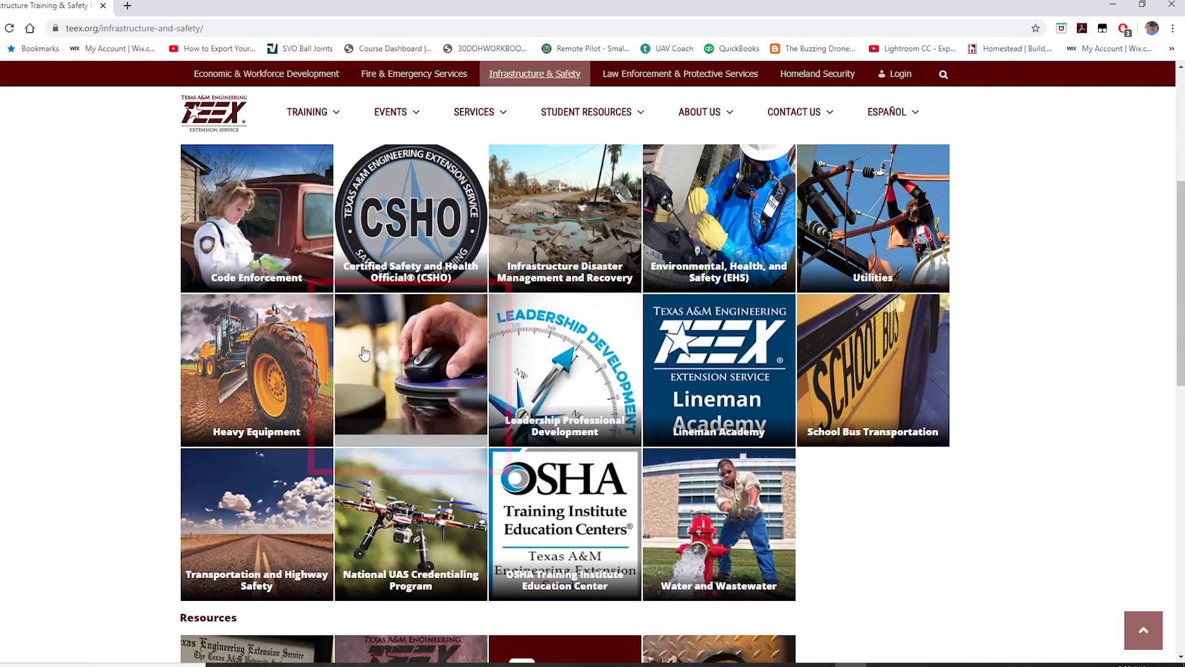
pyautogui.click(394, 352)
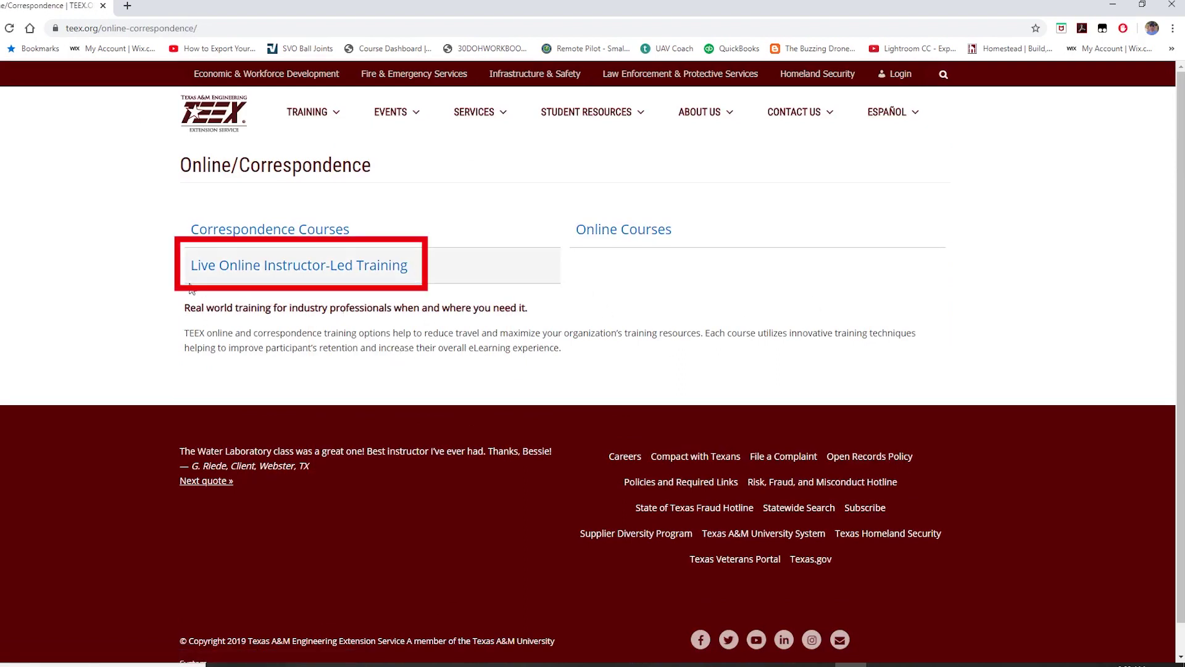
pyautogui.click(245, 265)
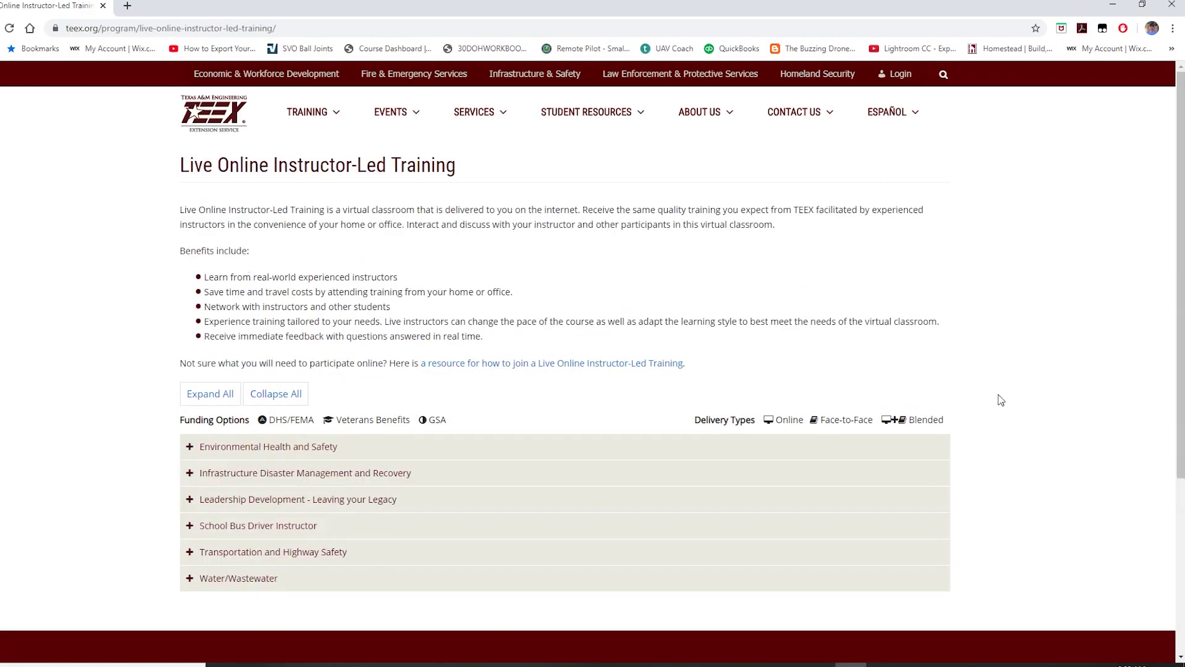
# Expand the Water/Wastewater courses and open the Groundwater Production (WWW002) course page
pyautogui.scroll(-5, 998, 402)
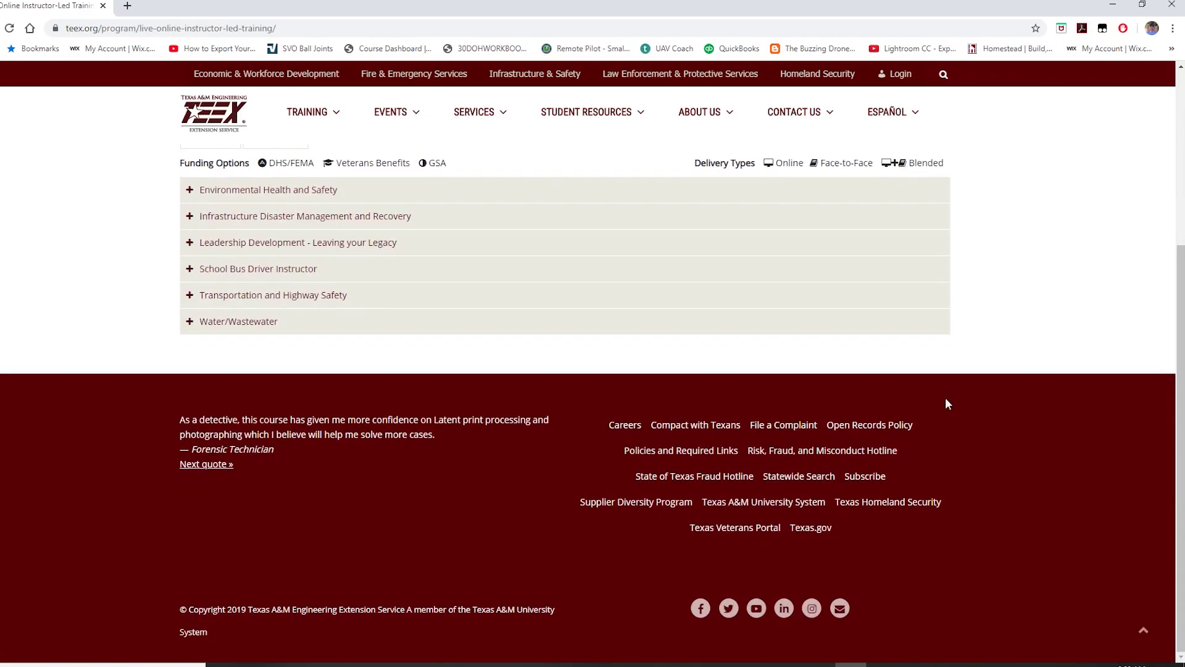
pyautogui.click(216, 322)
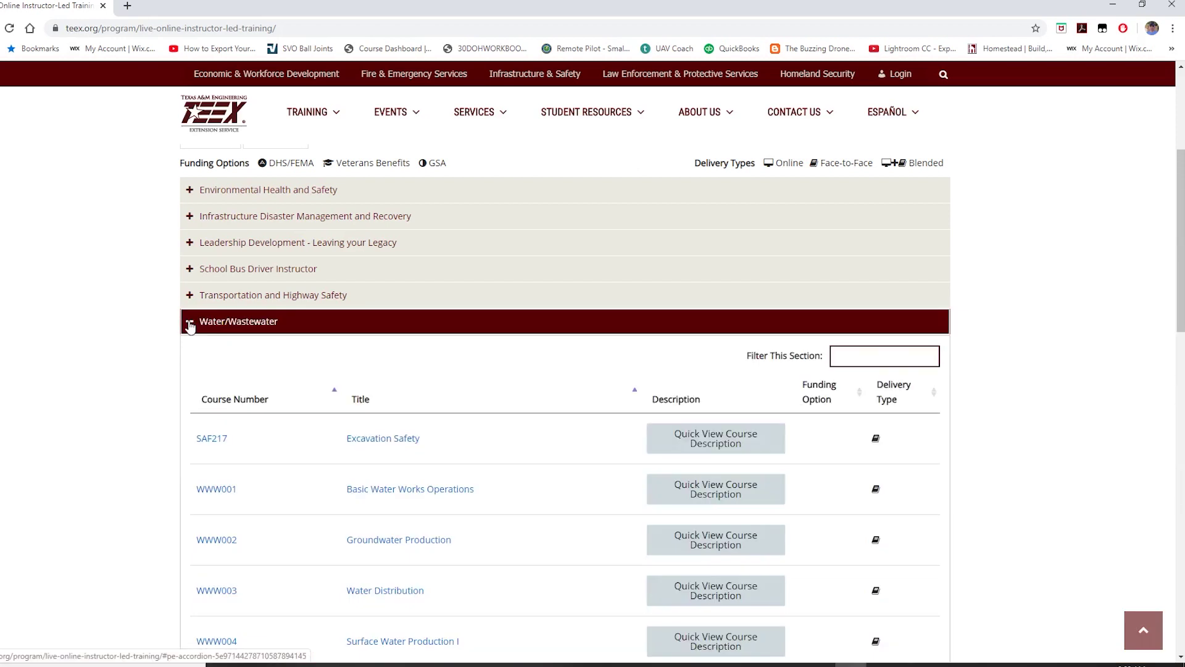
pyautogui.scroll(-2, 517, 443)
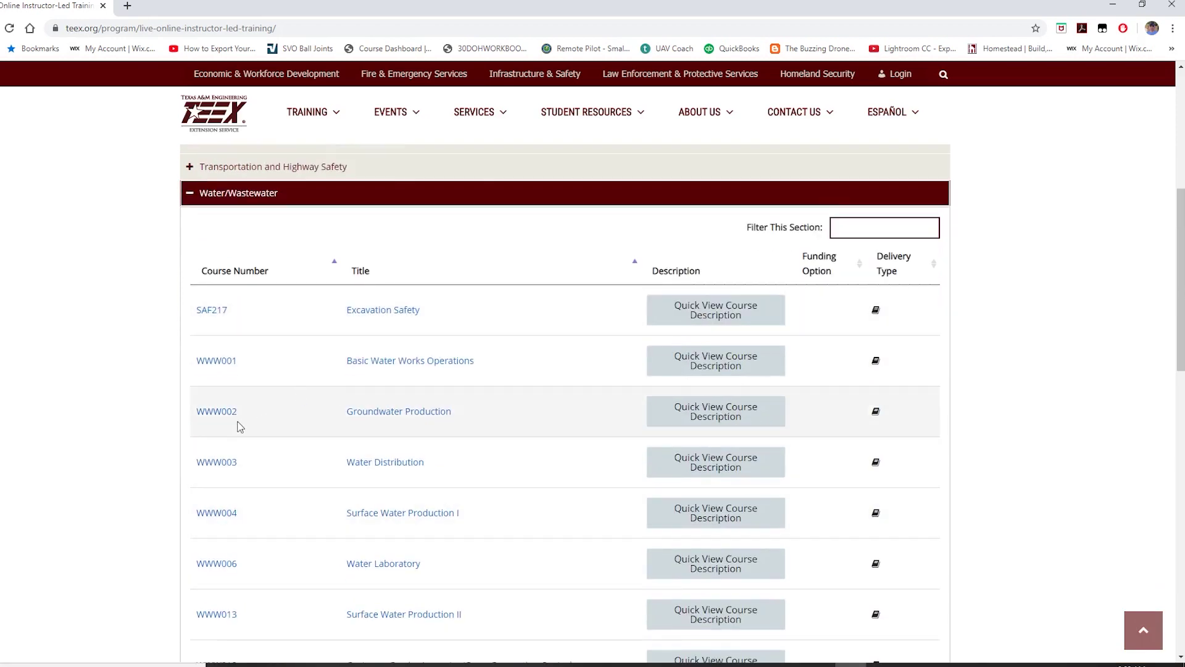
pyautogui.click(377, 412)
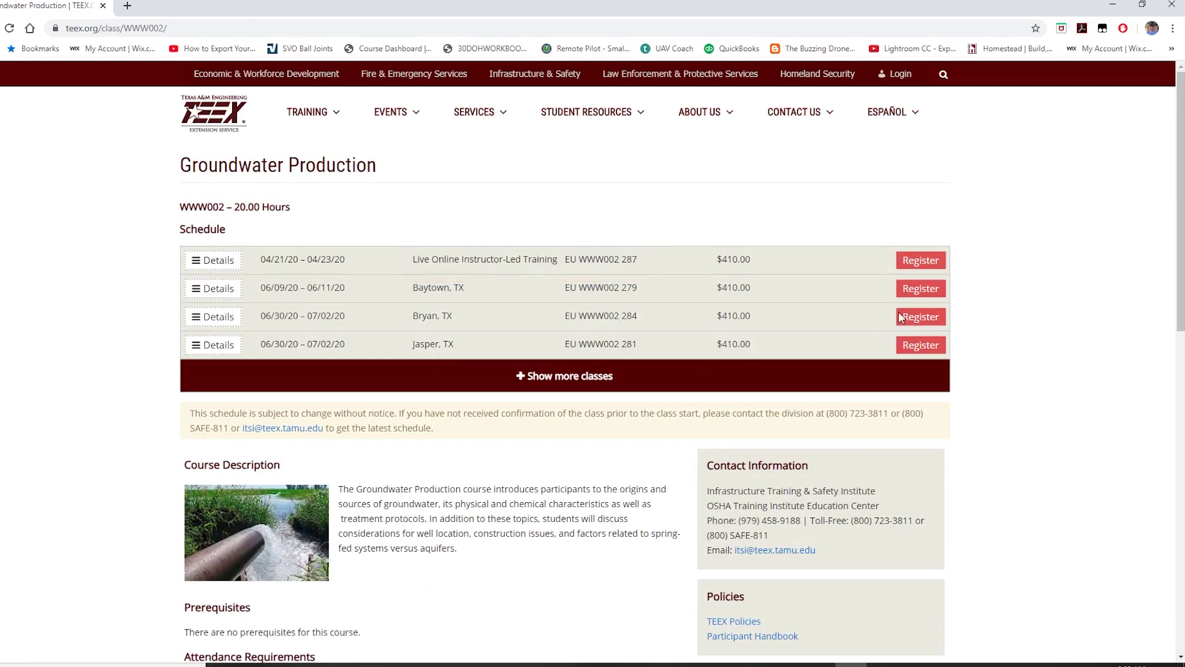
# Register for the live online session and start a new myTEEX account on the sign-up form
pyautogui.click(922, 262)
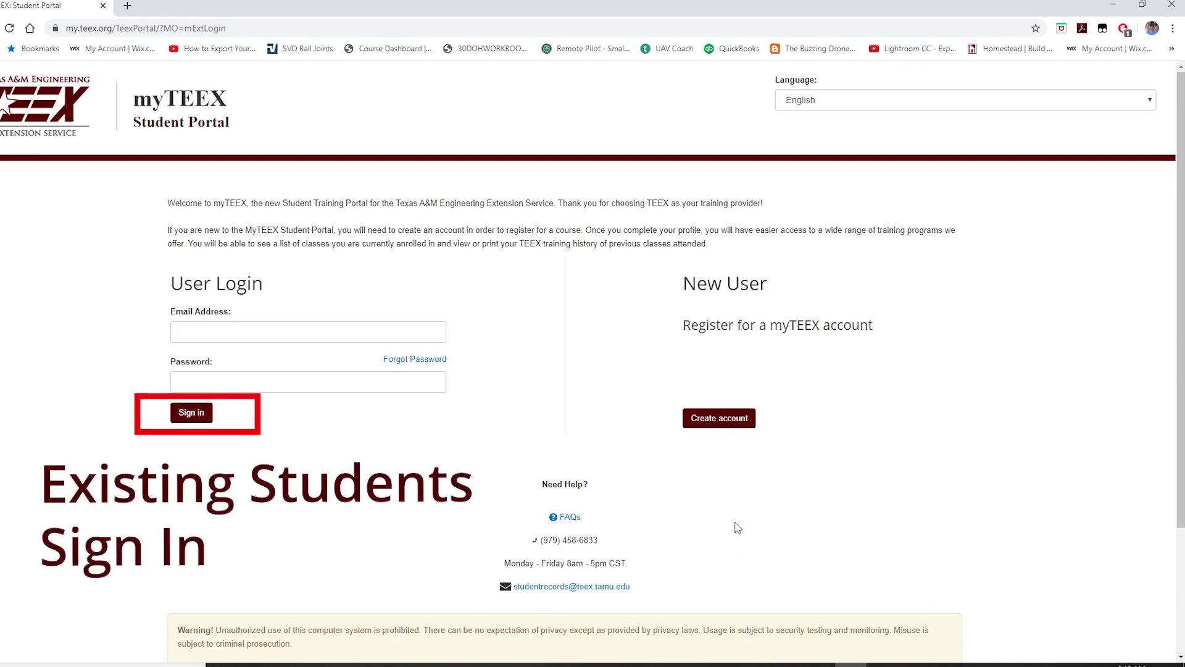
pyautogui.click(730, 426)
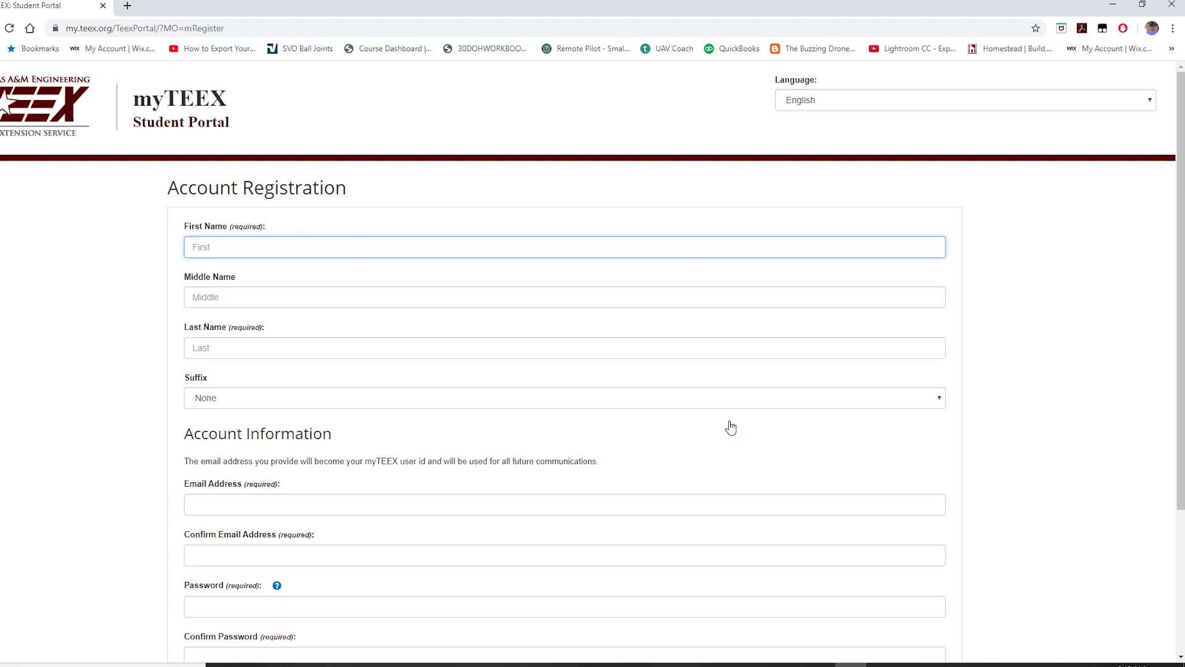
pyautogui.scroll(-1, 1031, 384)
pyautogui.scroll(-1, 1031, 384)
pyautogui.scroll(1, 1032, 384)
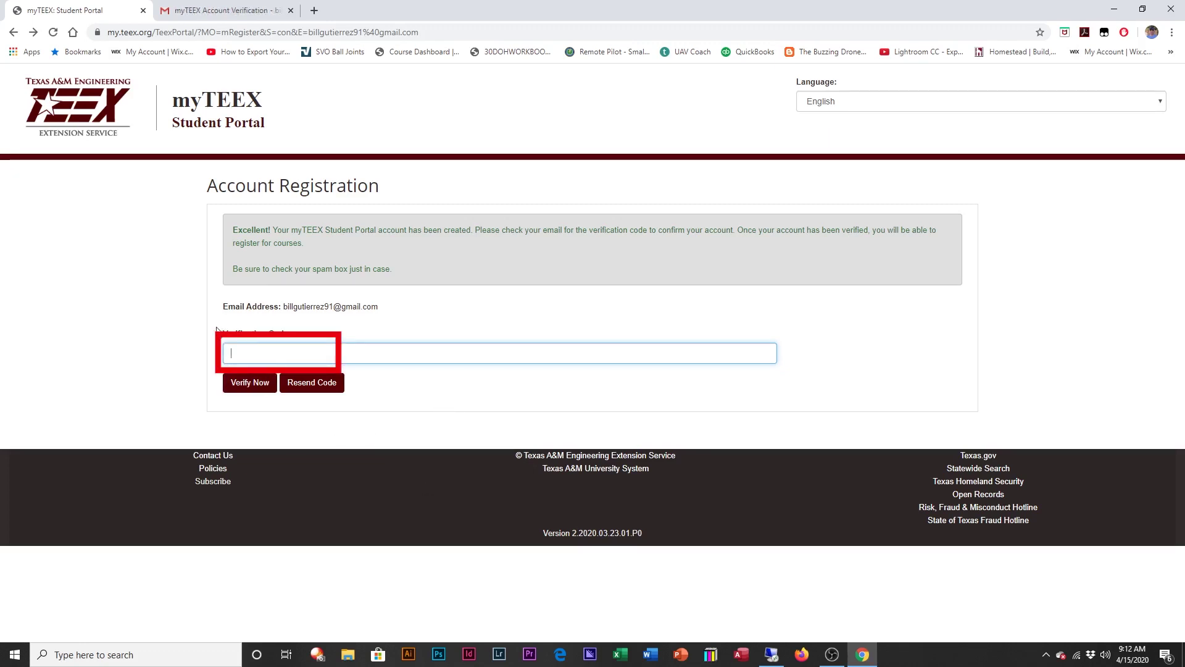
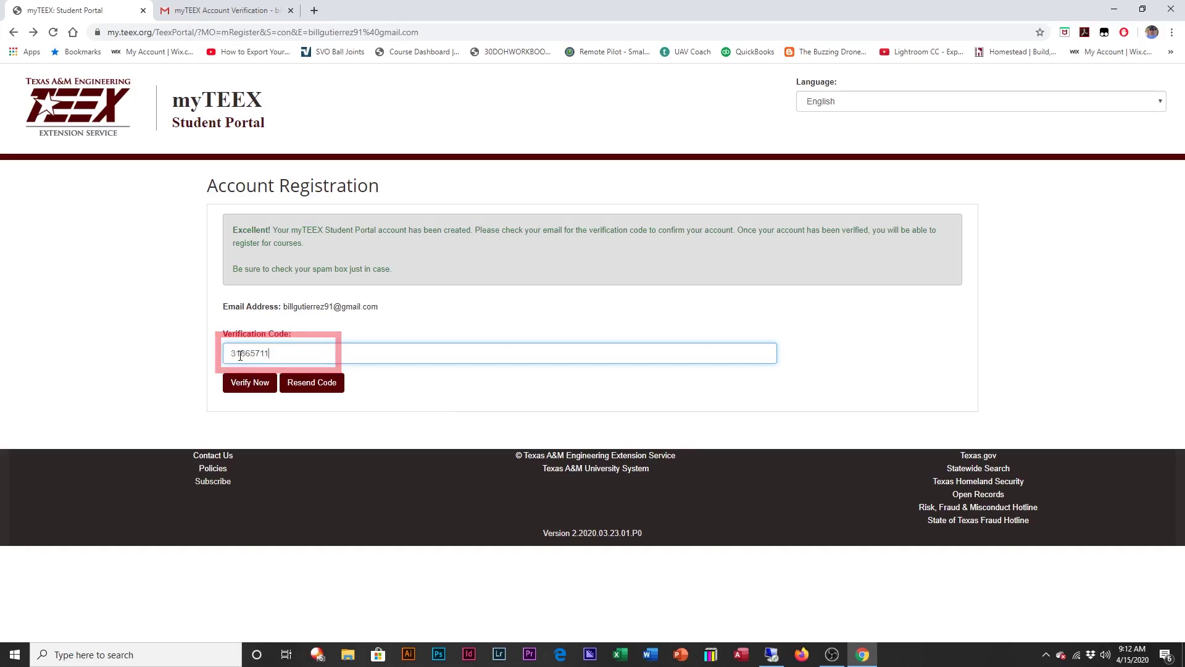
pyautogui.click(254, 385)
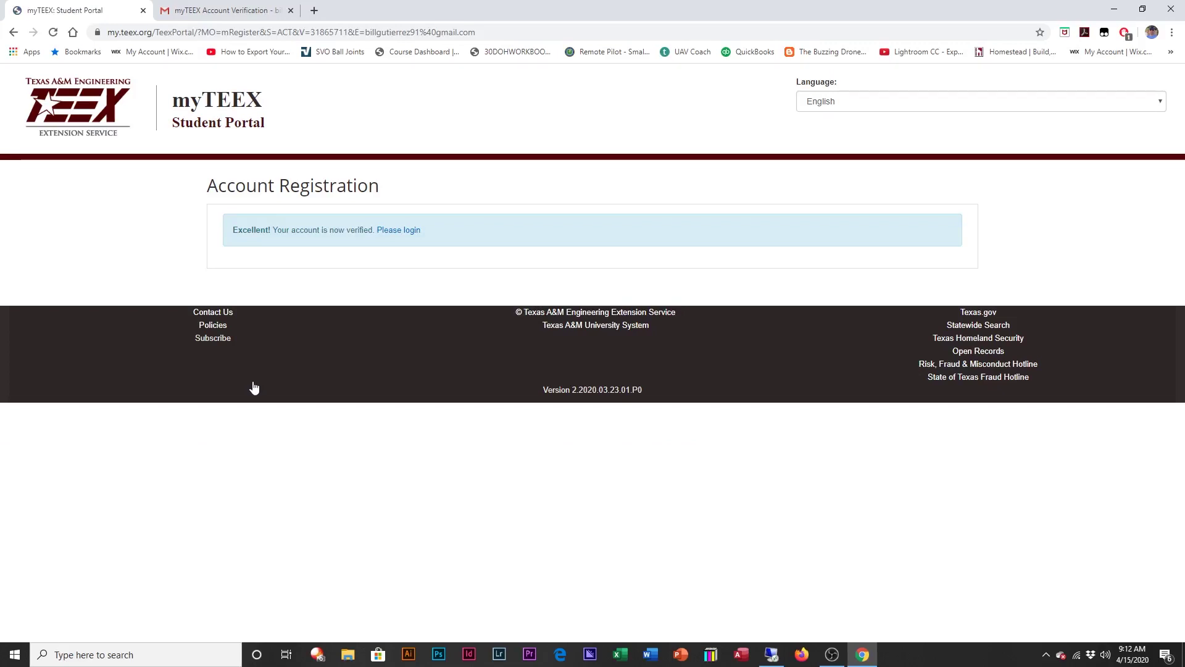
pyautogui.click(395, 232)
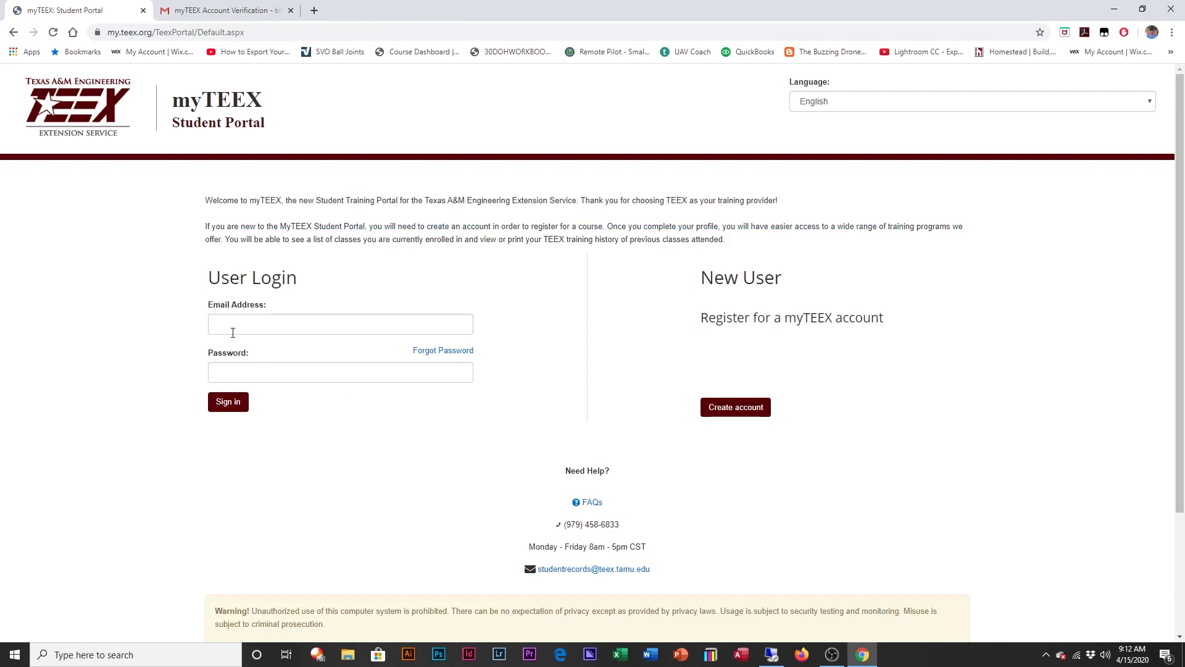
pyautogui.click(228, 379)
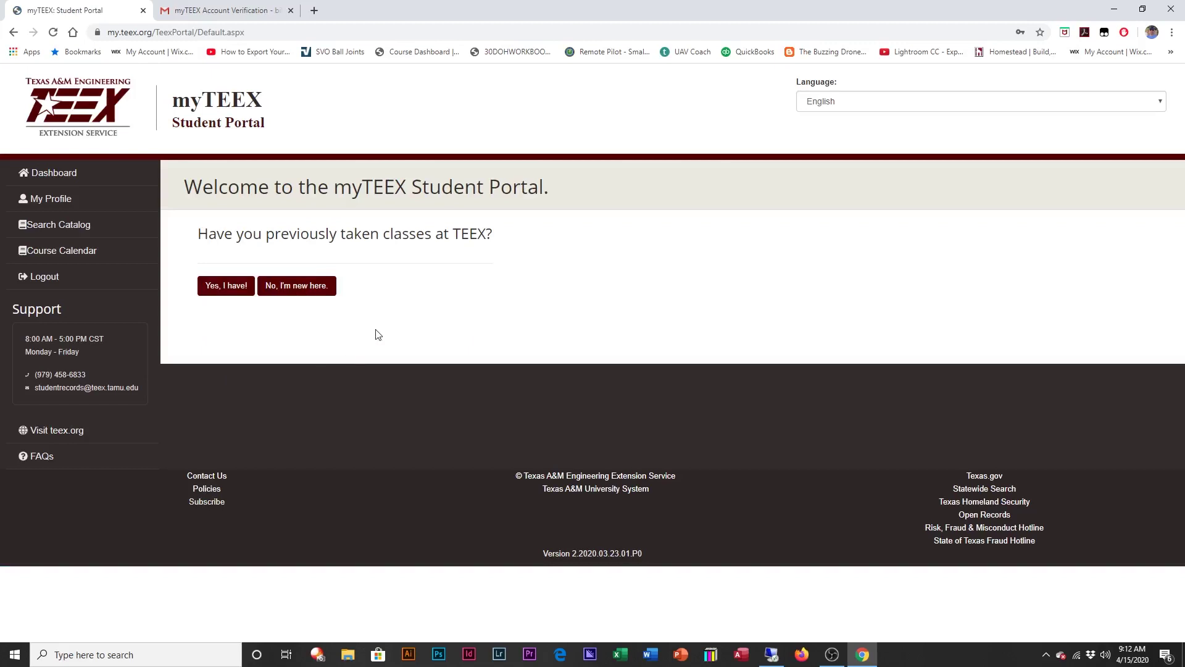
# Answer no prior TEEX classes, register just yourself, and accept the Groundwater Production class information
pyautogui.click(287, 292)
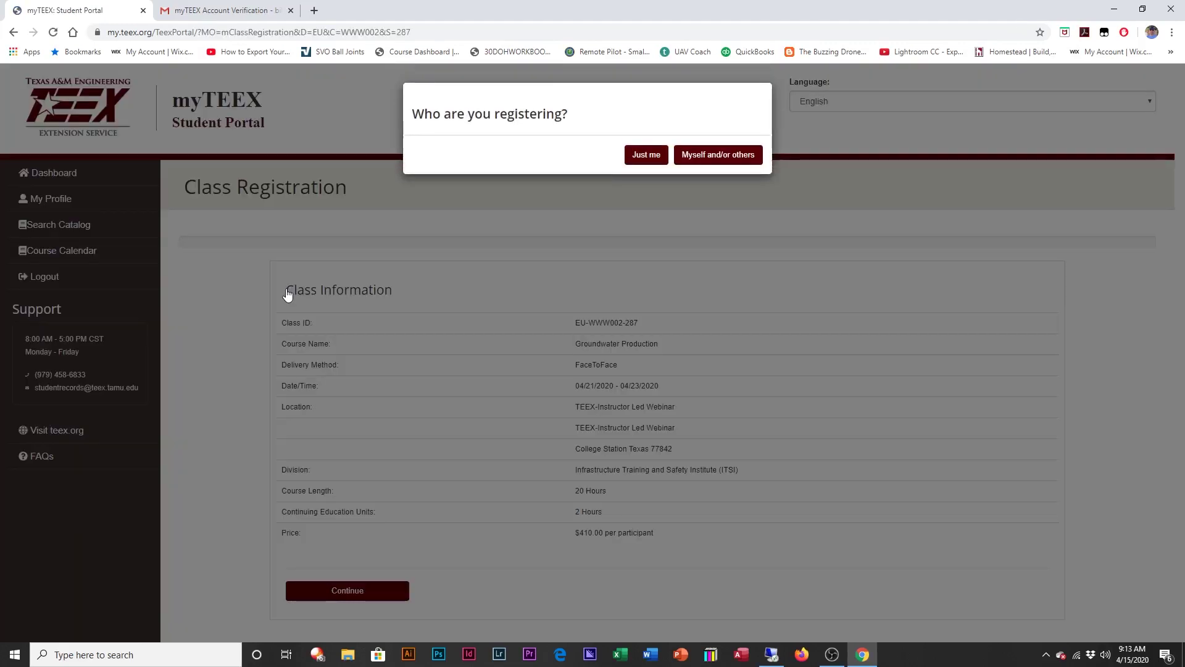
pyautogui.click(639, 156)
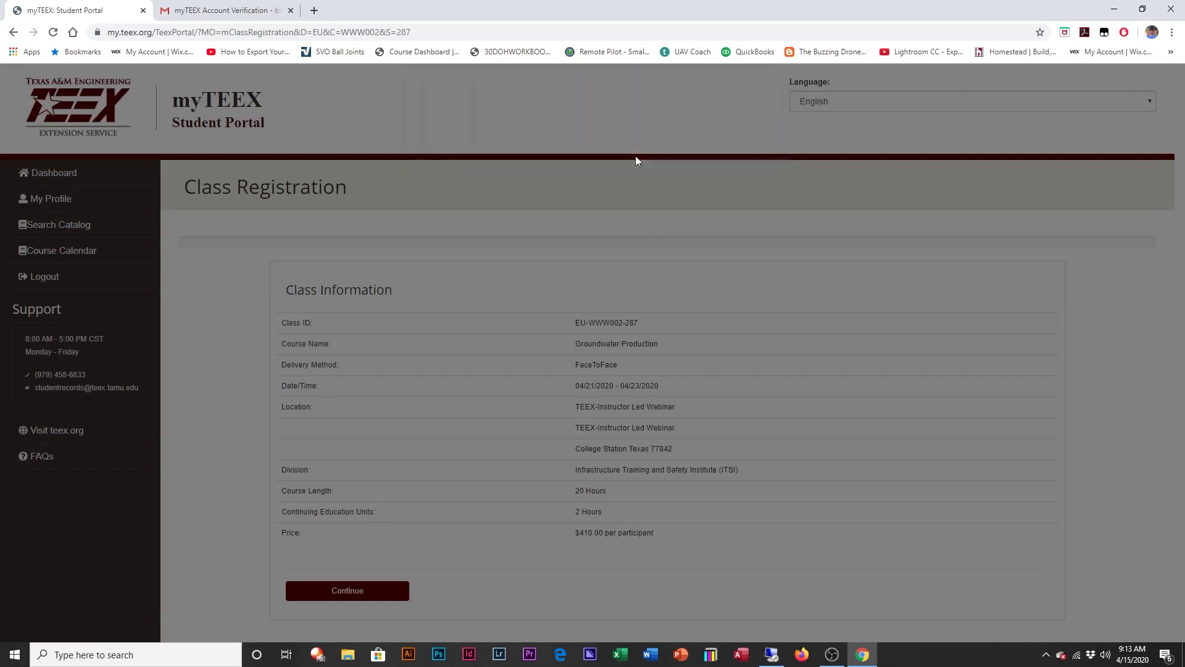
pyautogui.scroll(-2, 955, 388)
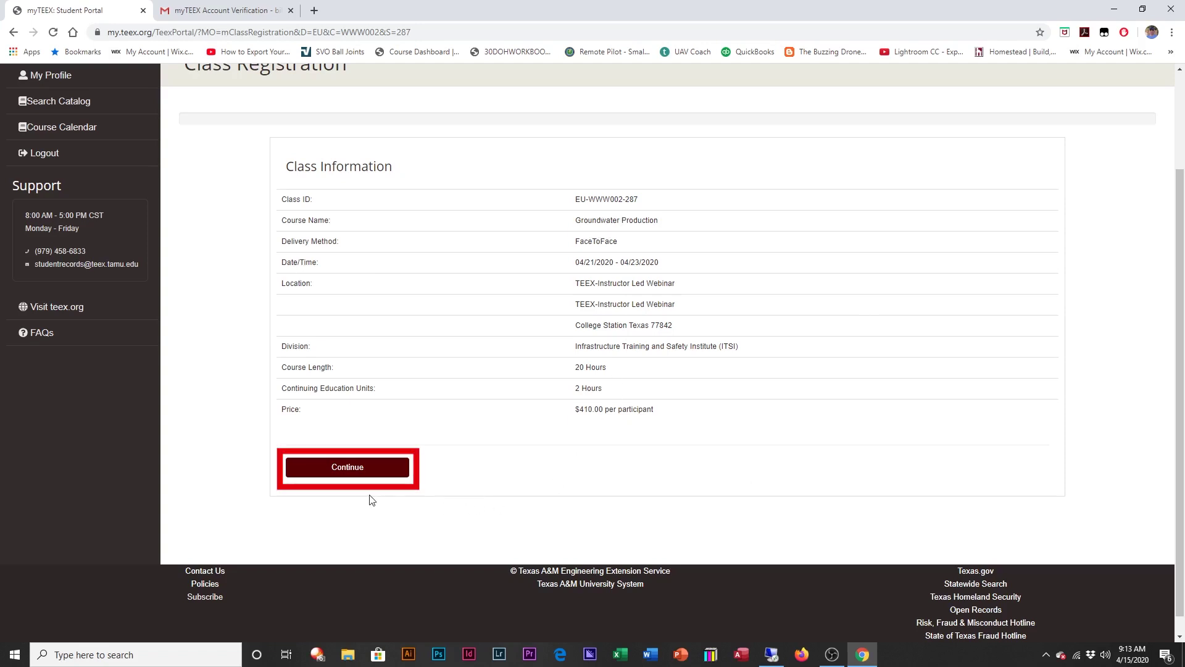
pyautogui.click(346, 468)
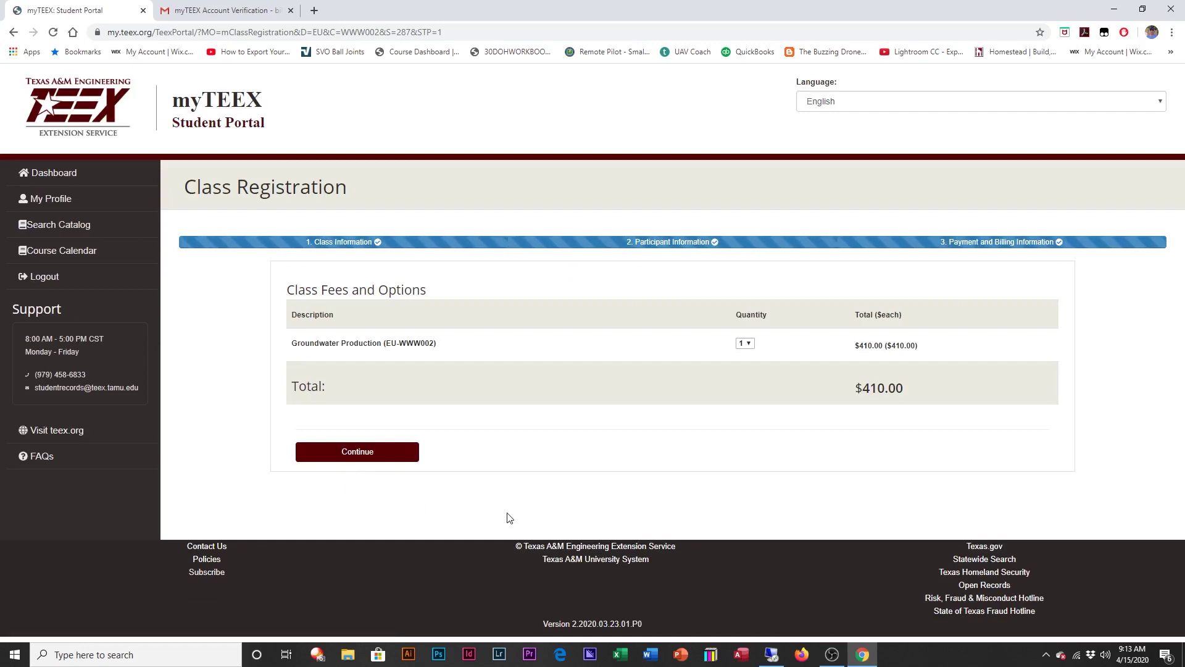
# Confirm one seat at $410.00 and move to the participant information form
pyautogui.click(371, 453)
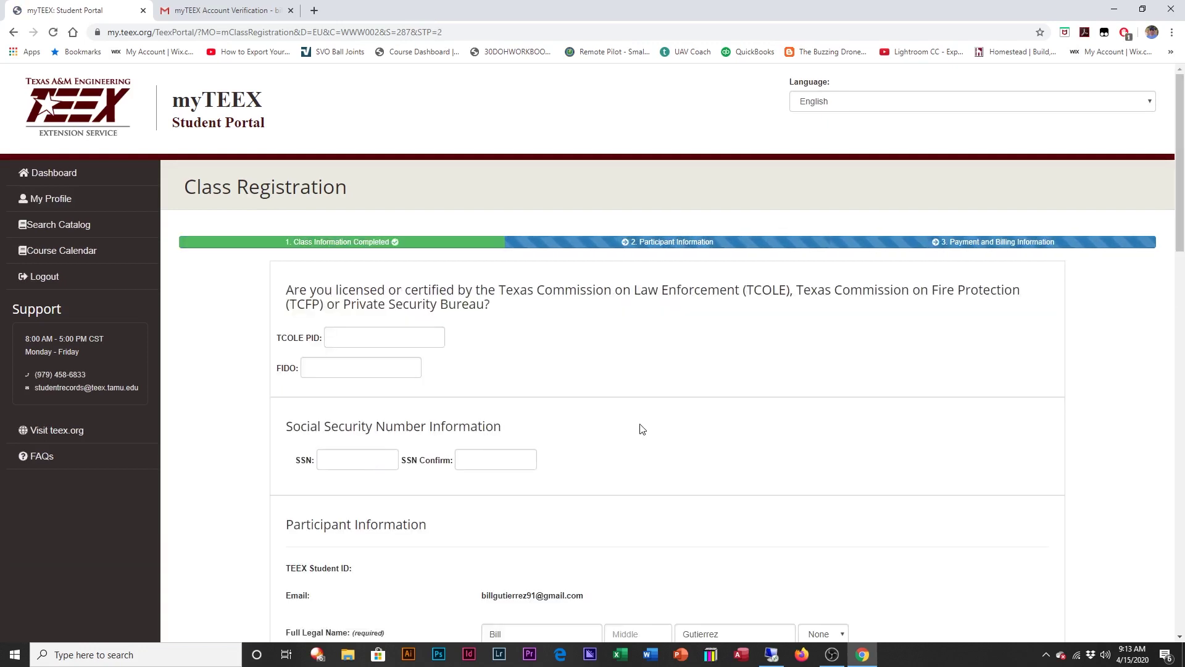
pyautogui.scroll(-2, 637, 425)
pyautogui.scroll(-2, 727, 426)
pyautogui.scroll(-3, 895, 402)
pyautogui.scroll(1, 909, 400)
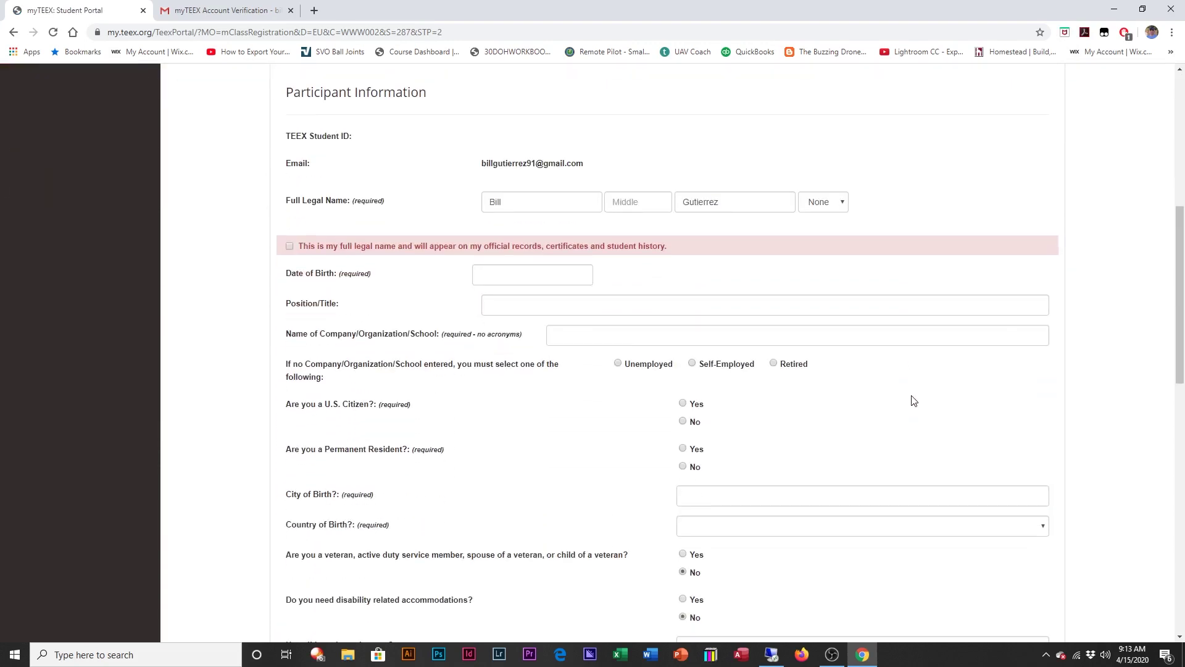
pyautogui.scroll(2, 909, 400)
pyautogui.scroll(-4, 912, 401)
pyautogui.scroll(4, 914, 400)
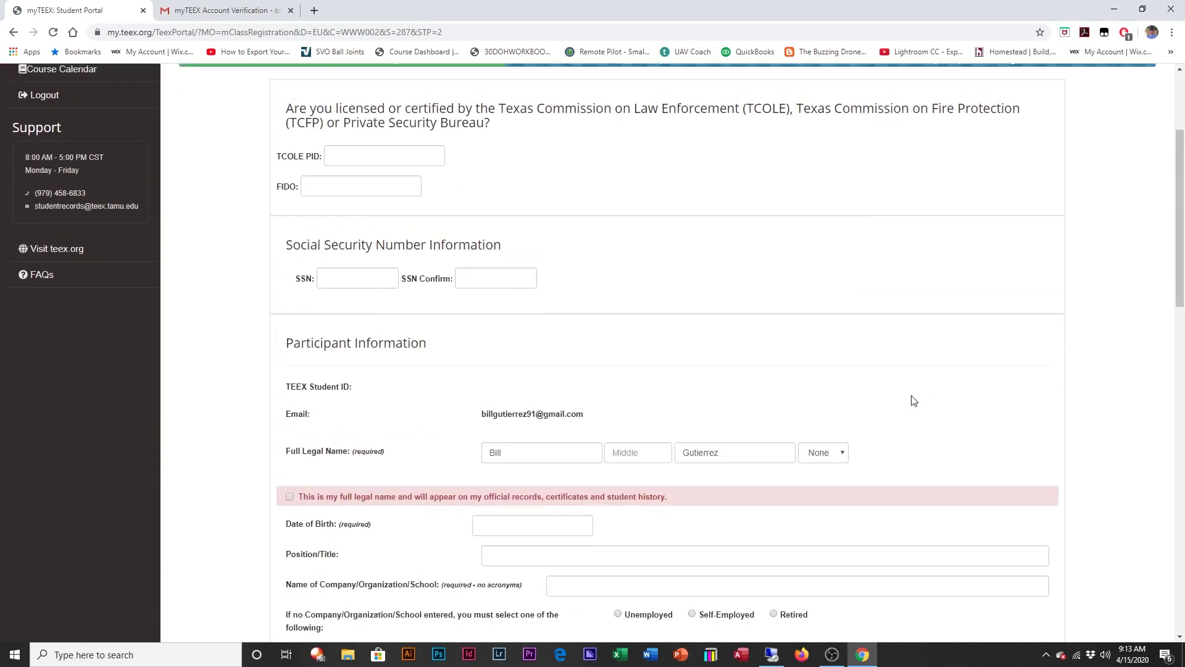
pyautogui.scroll(2, 913, 398)
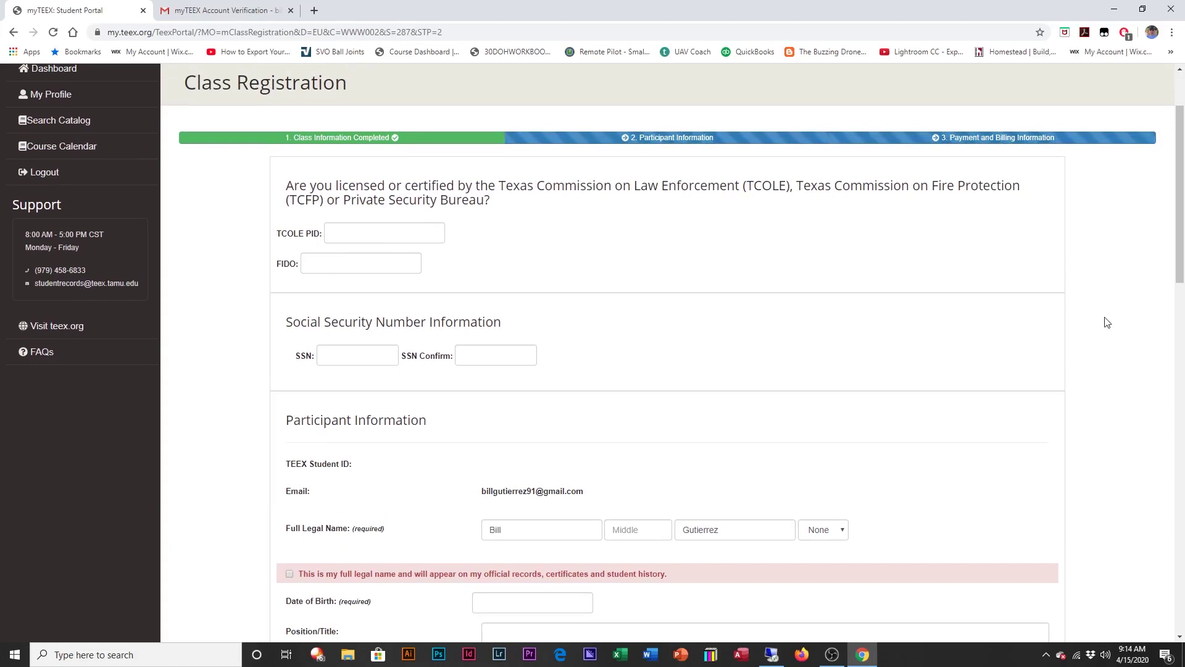
# Work down the participant form through the contact and mailing address fields
pyautogui.scroll(-2, 1107, 321)
pyautogui.scroll(-1, 1107, 322)
pyautogui.scroll(-1, 1107, 321)
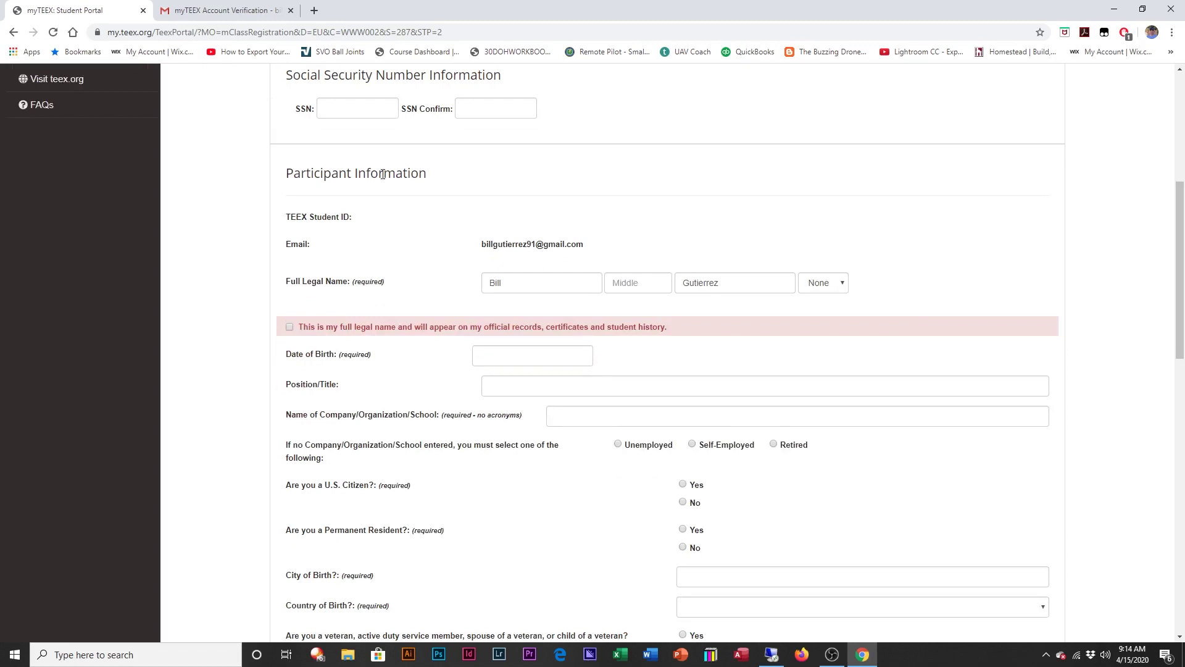
pyautogui.scroll(-2, 1042, 338)
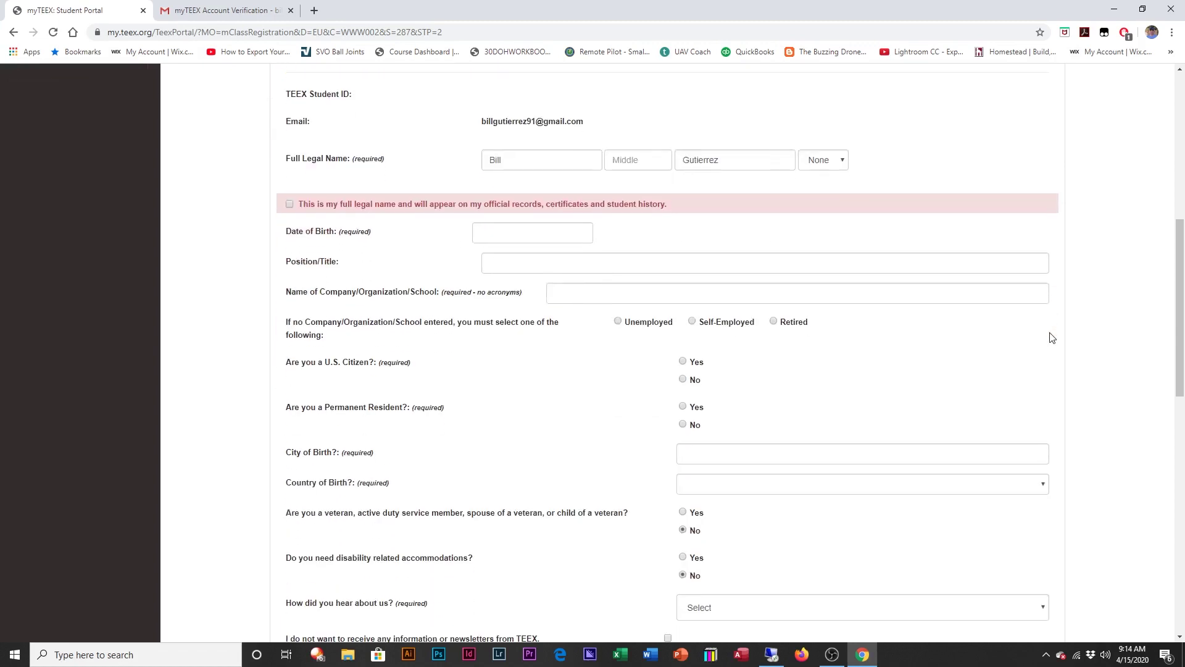
pyautogui.scroll(-3, 1118, 331)
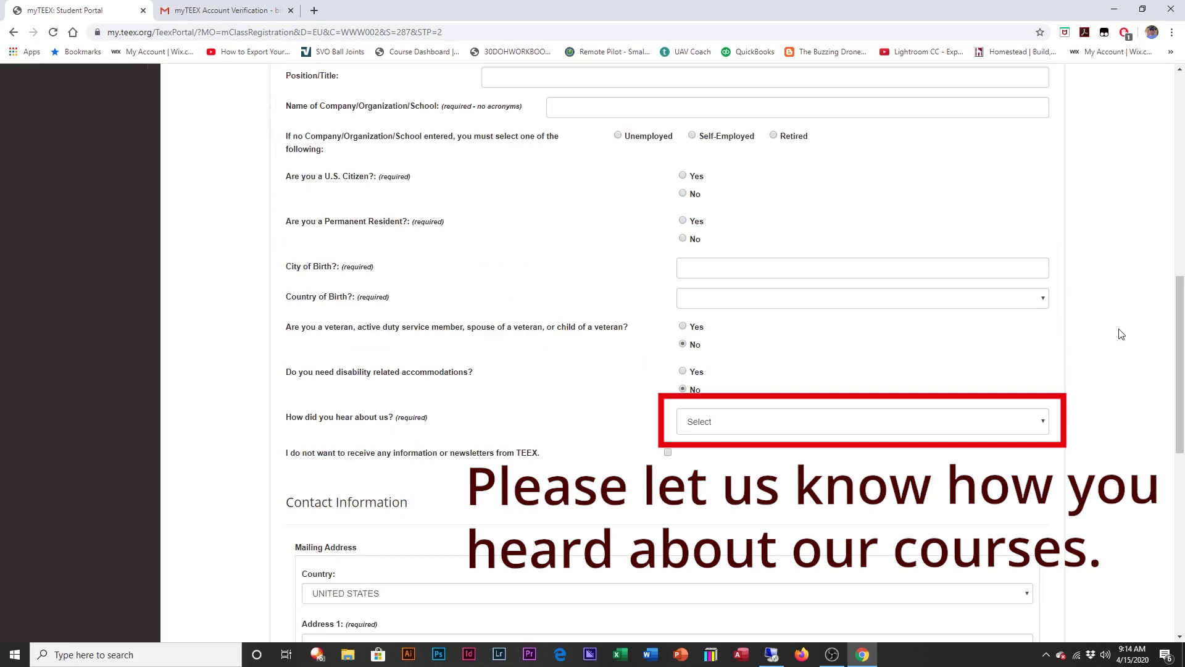
pyautogui.scroll(-7, 1110, 328)
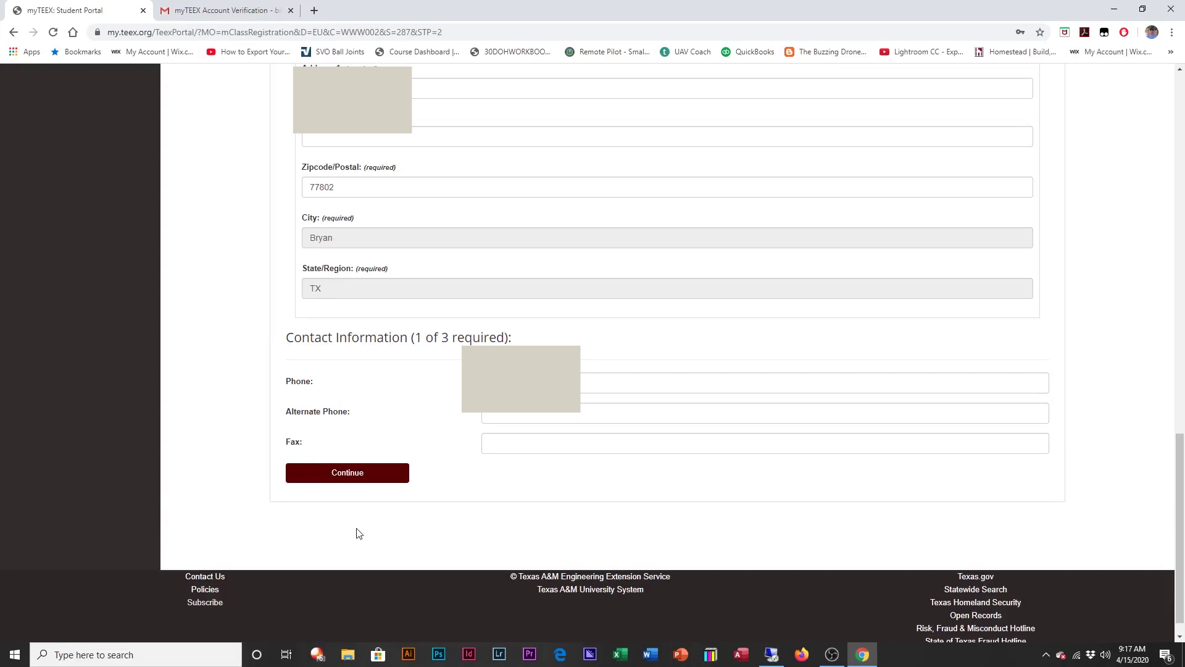
# Choose purchase order payment with PO number TESTPO and the PO contact details
pyautogui.click(347, 473)
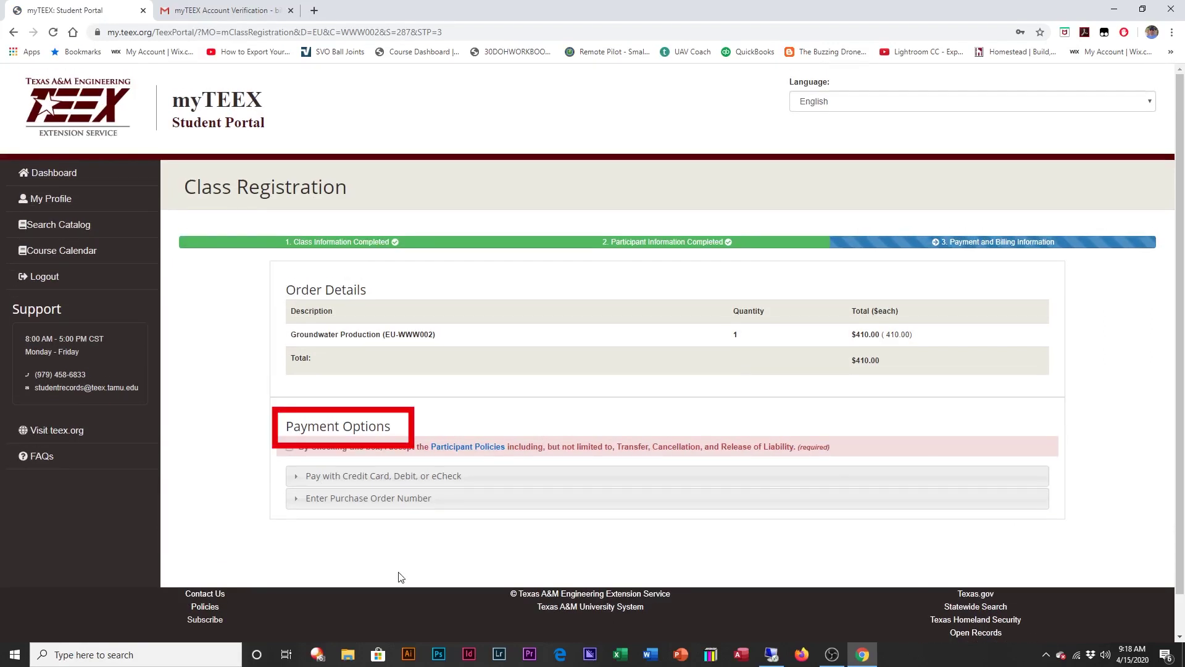
pyautogui.click(296, 500)
pyautogui.scroll(-2, 1061, 544)
pyautogui.write('TESTPO')
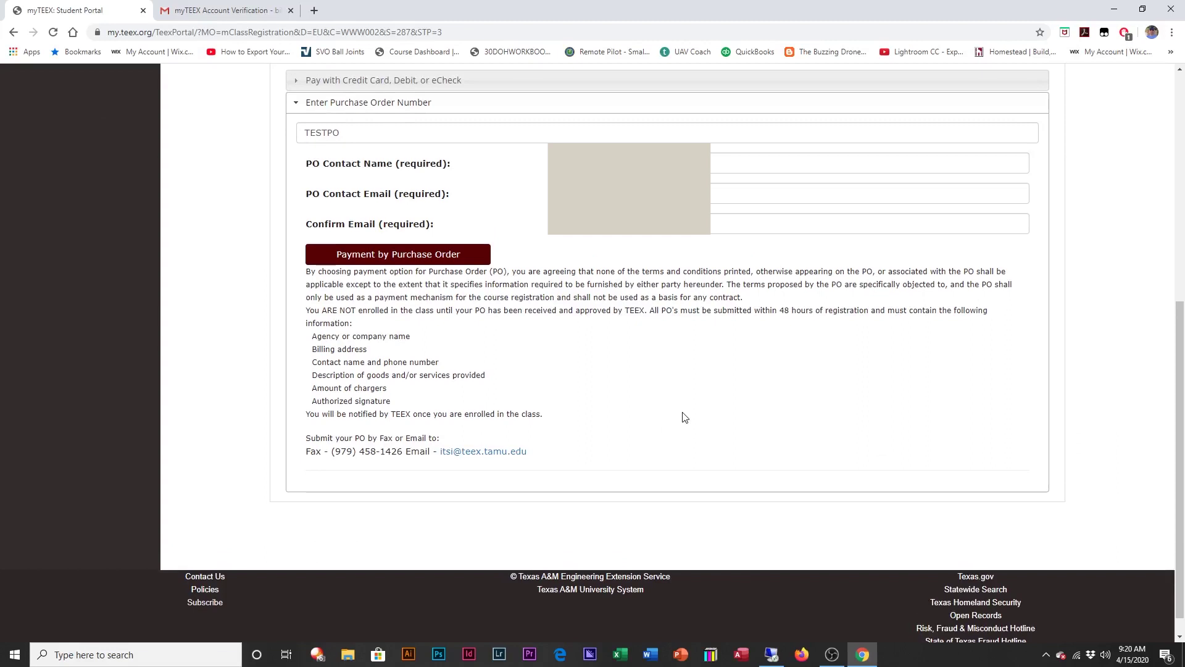
pyautogui.click(397, 255)
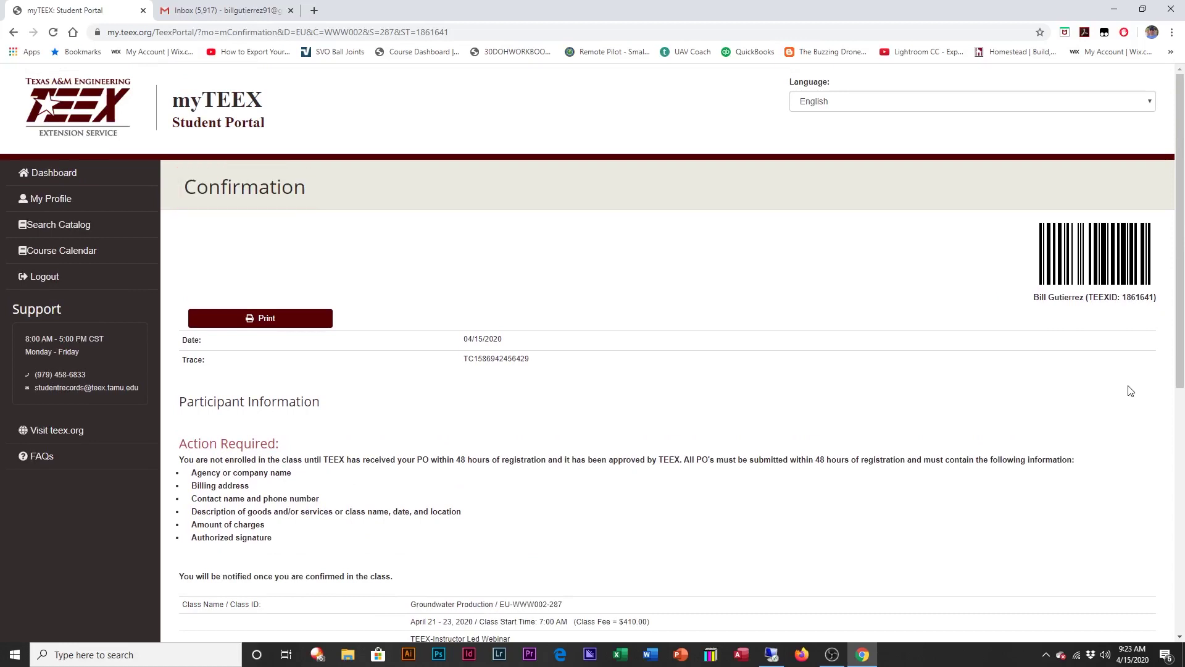
# Scroll the confirmation down to the receipt showing PO TESTPO and $410.00 balance due
pyautogui.scroll(-5, 1130, 390)
pyautogui.scroll(-3, 1131, 391)
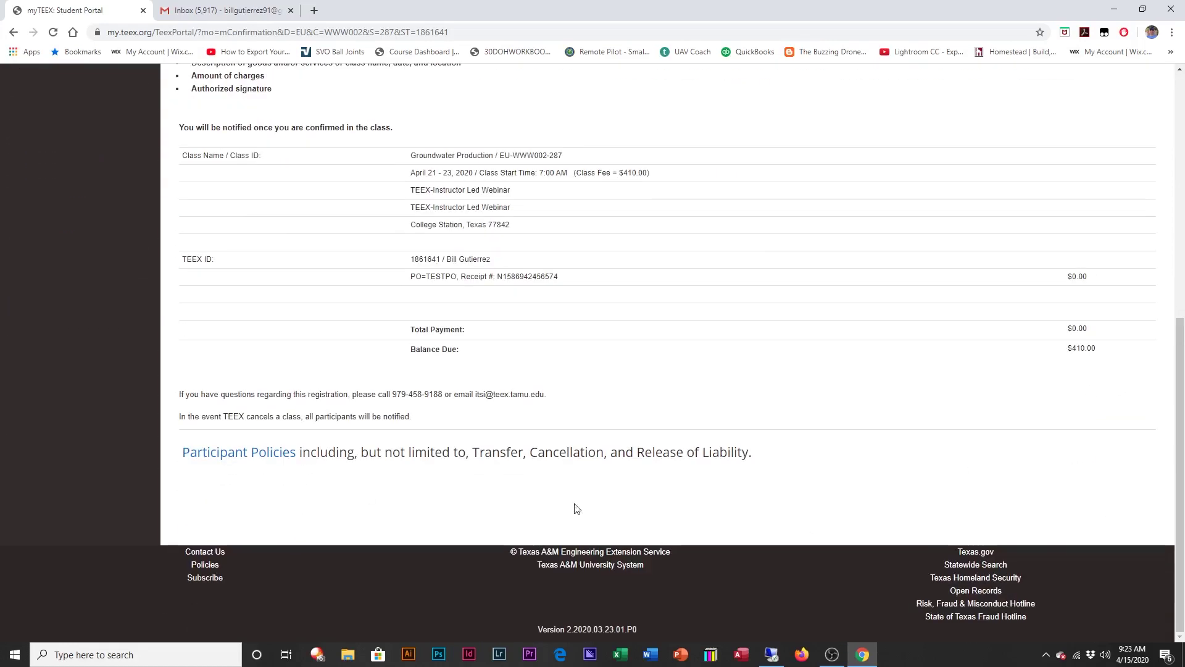
pyautogui.scroll(2, 919, 445)
pyautogui.scroll(5, 919, 446)
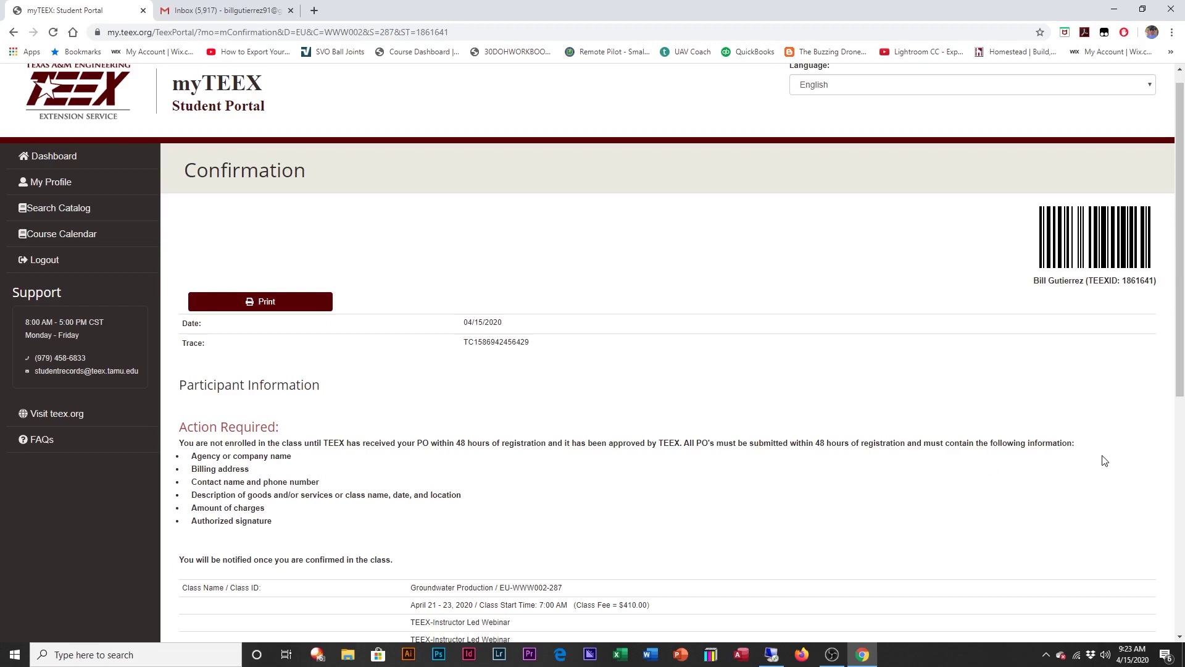
pyautogui.scroll(-2, 1104, 460)
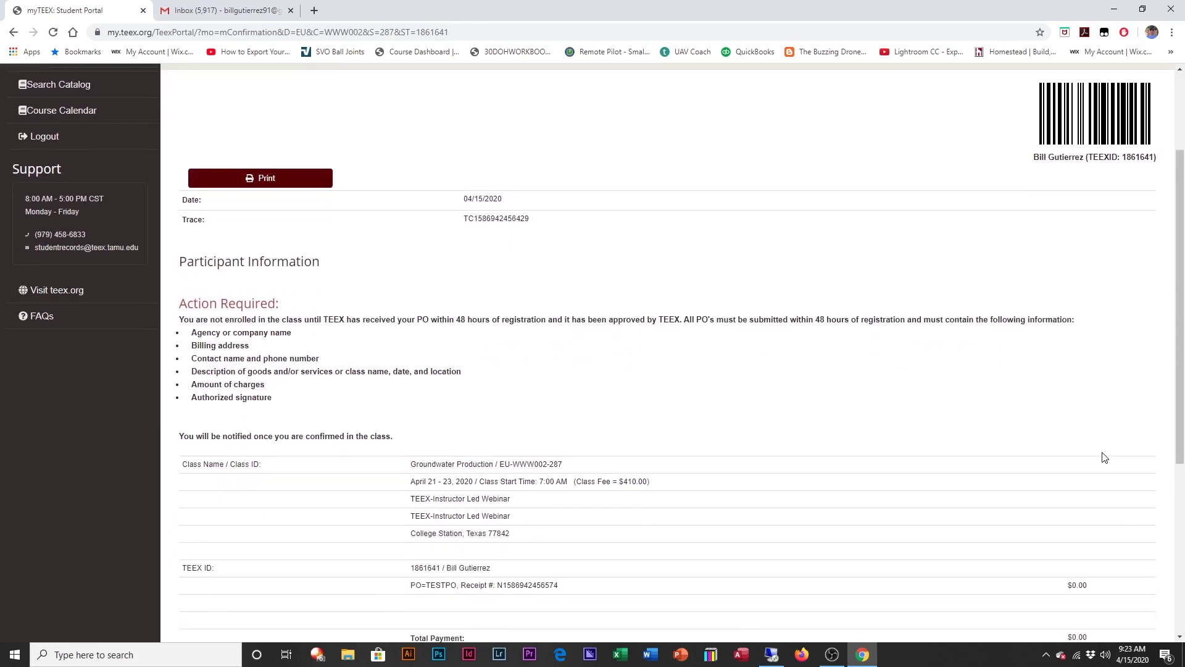